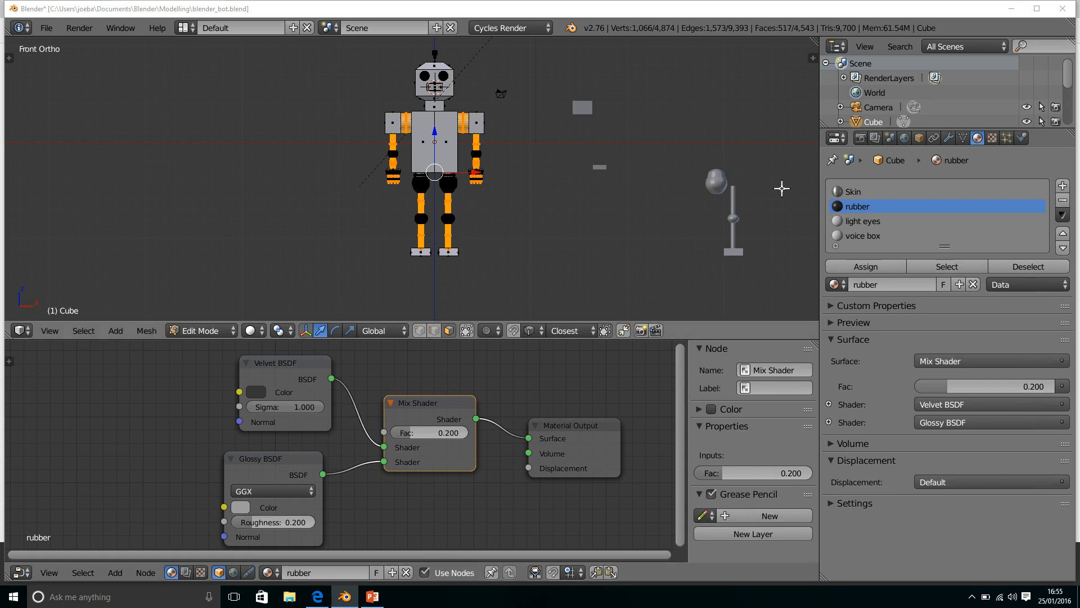
Make light eyes the active material, offset its Diffuse BSDF node, and replace the current mesh selection with the robot's two eye spheres.
click(880, 223)
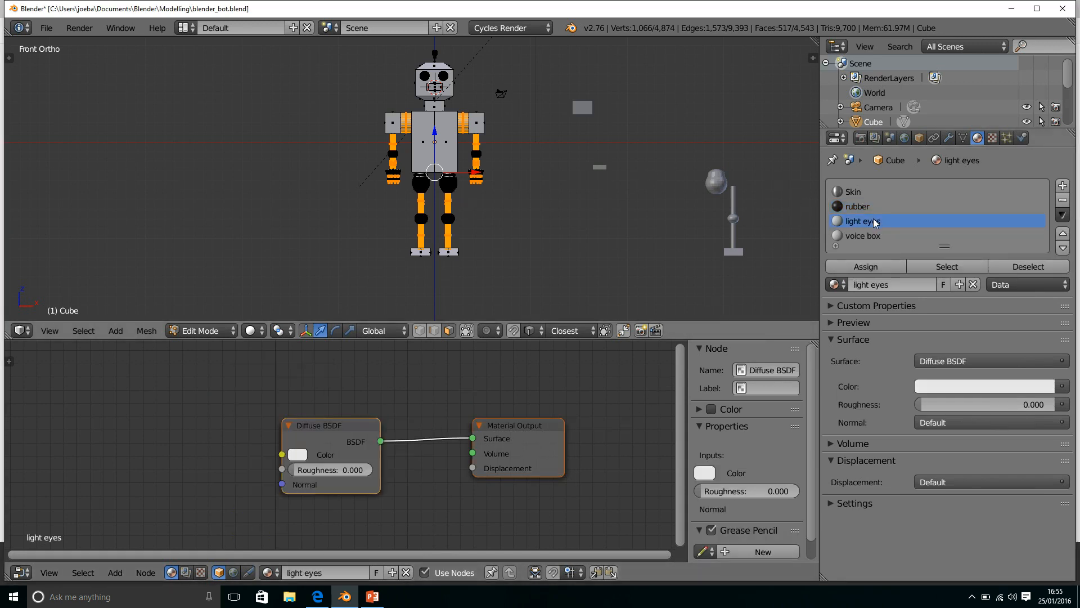
drag(344, 425, 315, 377)
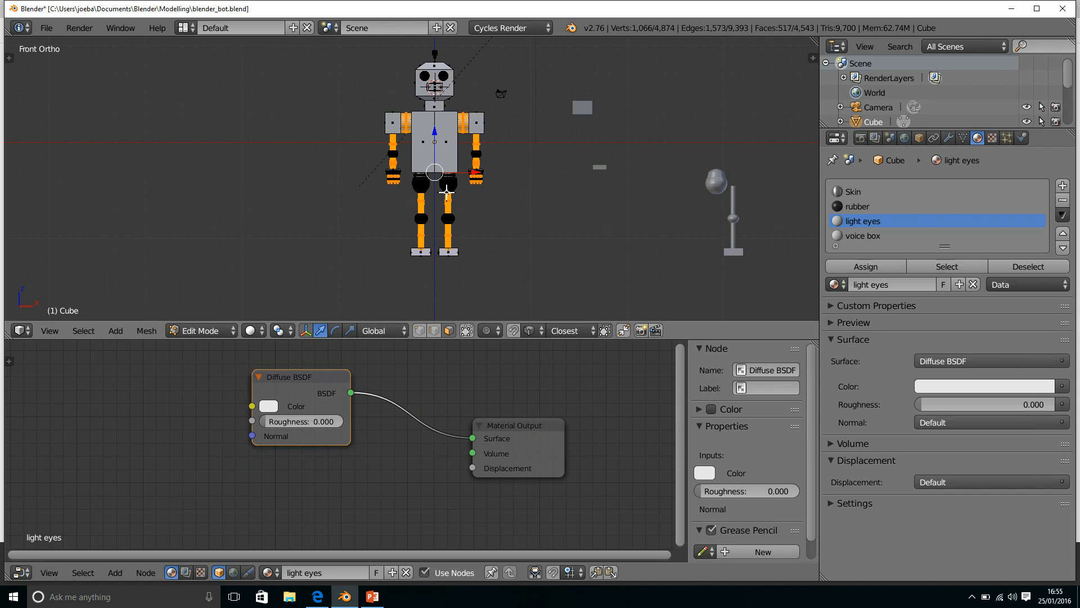
scroll(478, 209, up, 4)
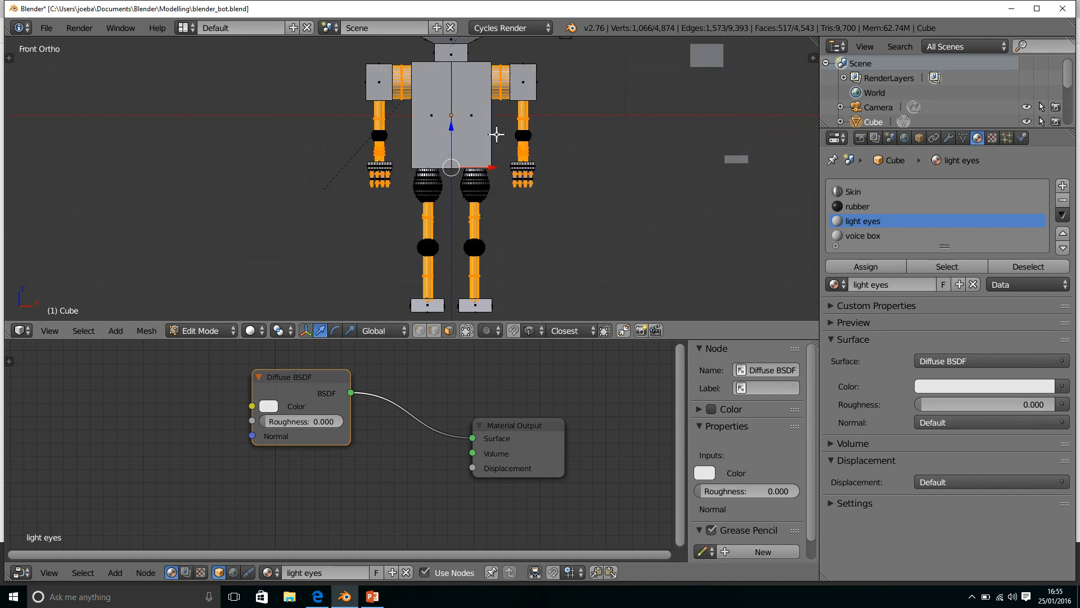
scroll(456, 250, up, 7)
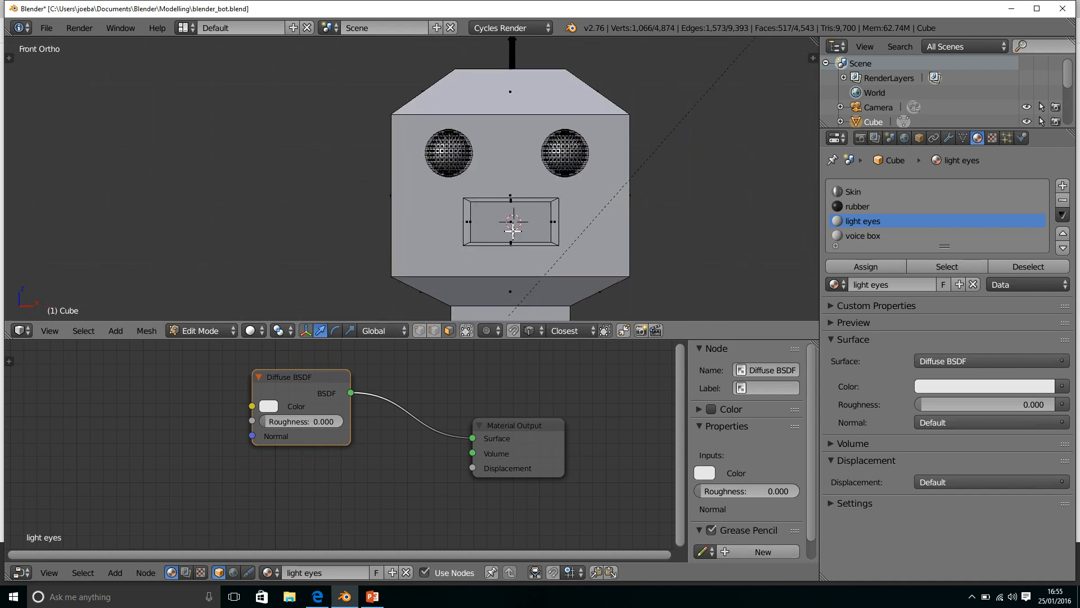
key(a)
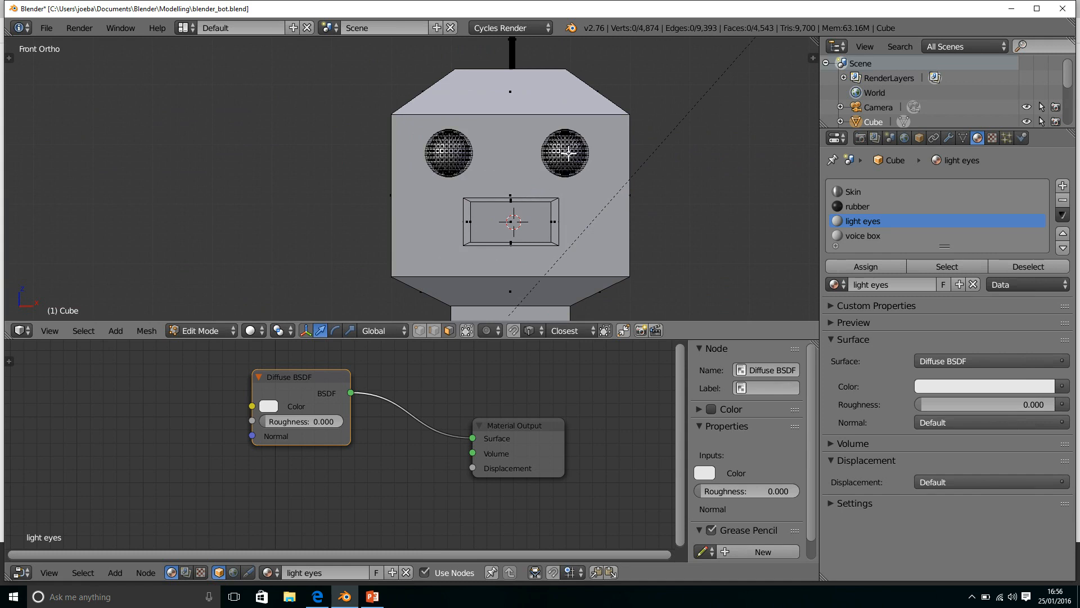
key(l)
key(l)
Add the ball on the tip of the head's antenna to the selection of the two eyes.
scroll(442, 152, down, 3)
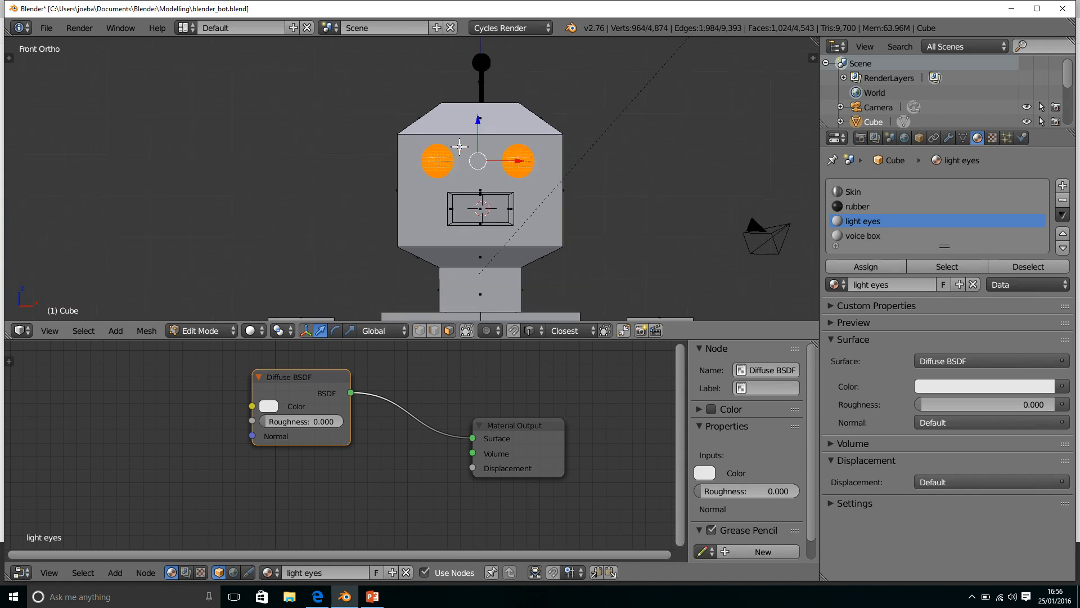
key(l)
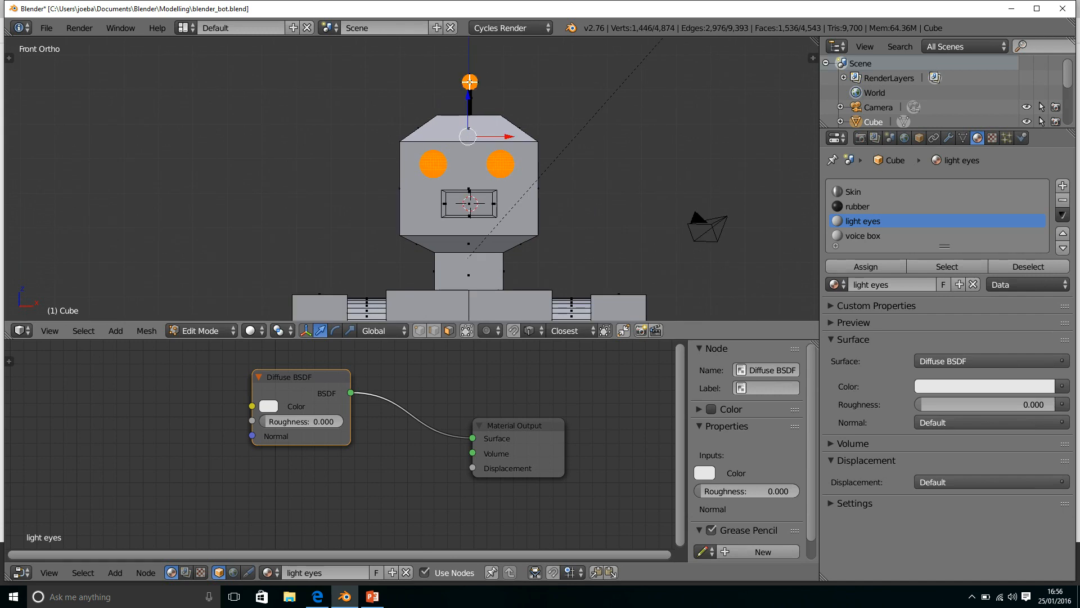
scroll(470, 81, up, 3)
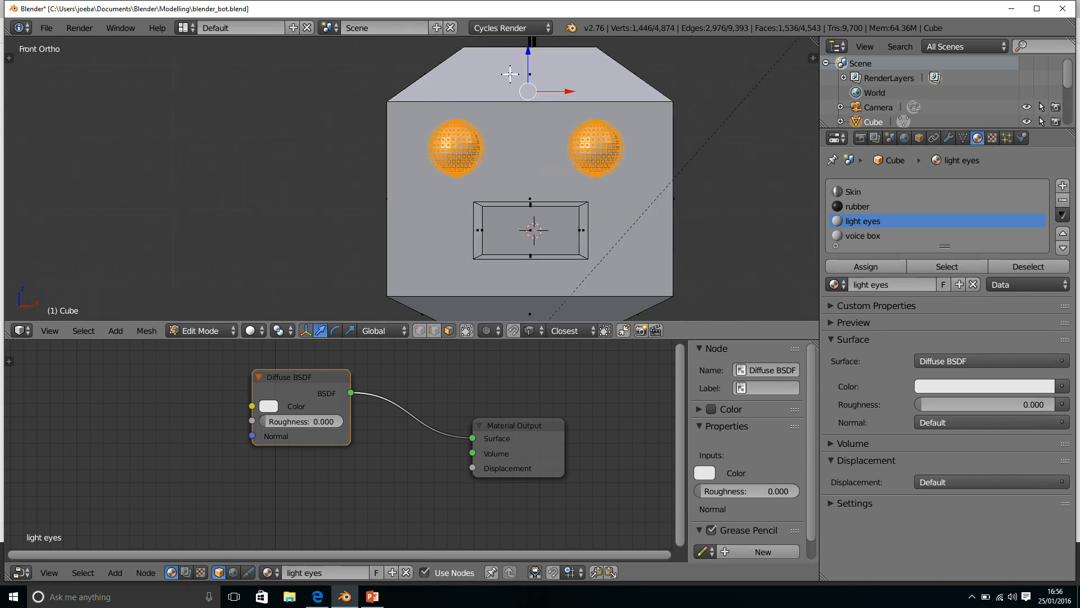
shift+middle_drag(511, 62, 467, 295)
scroll(466, 295, up, 4)
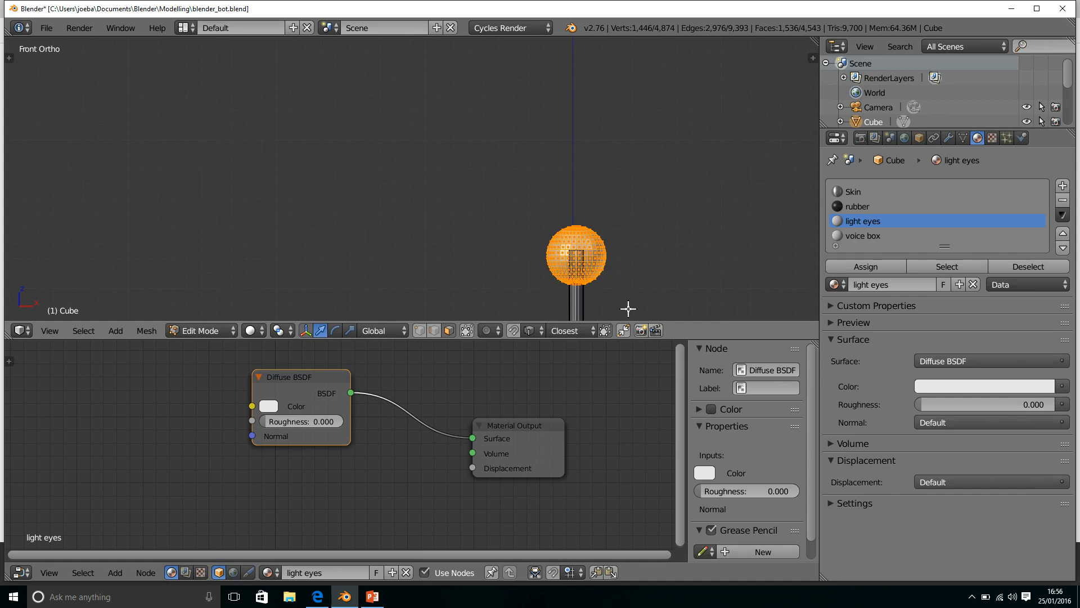
shift+middle_drag(626, 298, 471, 98)
scroll(492, 202, down, 5)
scroll(534, 265, down, 3)
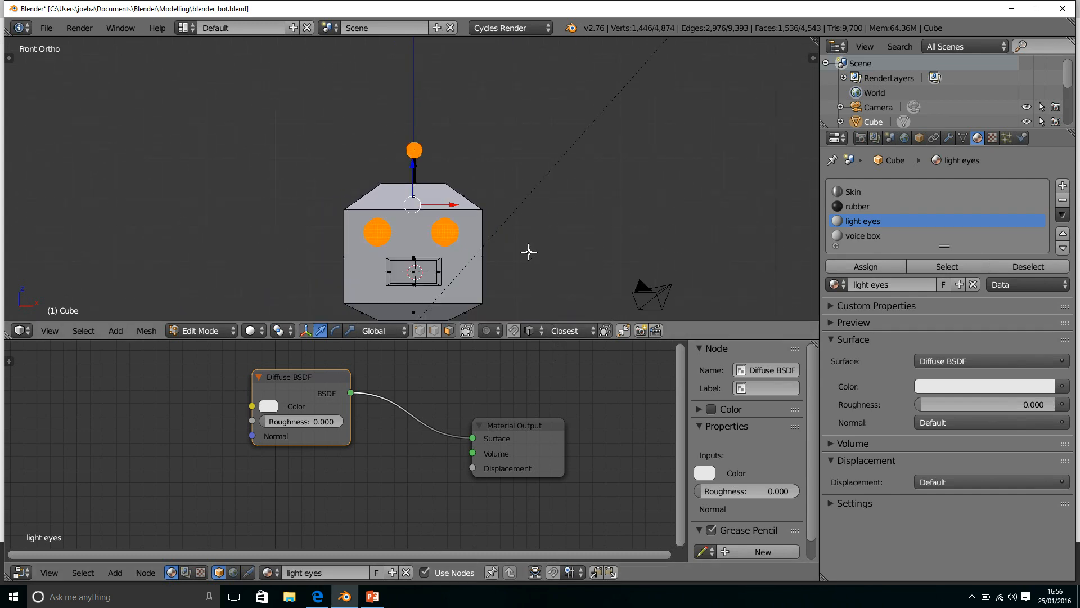
shift+middle_drag(526, 248, 511, 174)
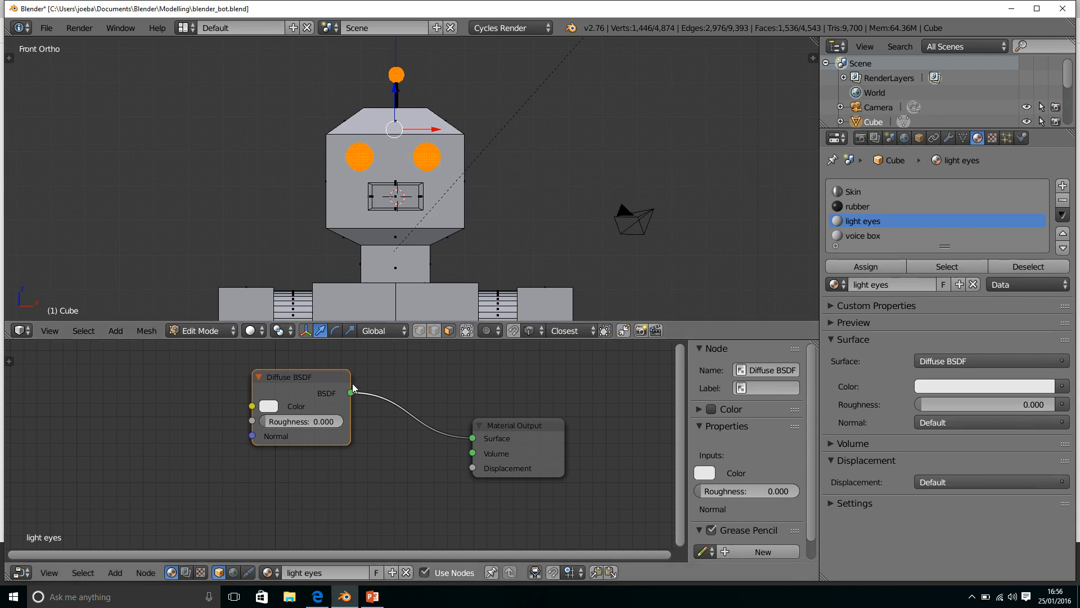
Darken the colour of the light eyes material's Diffuse BSDF node to a very dark grey.
drag(306, 376, 282, 373)
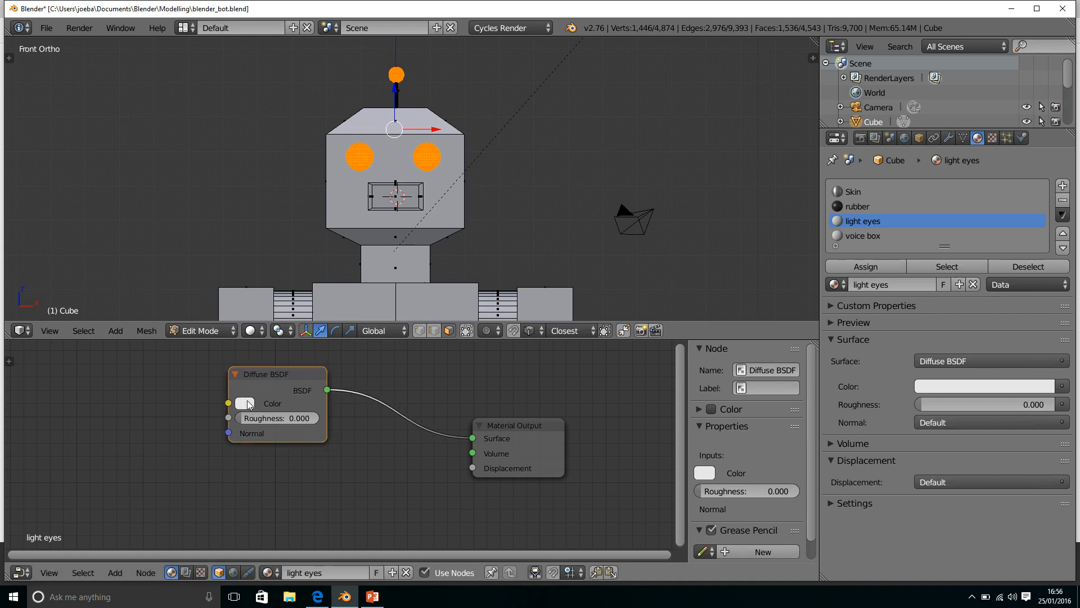
click(244, 404)
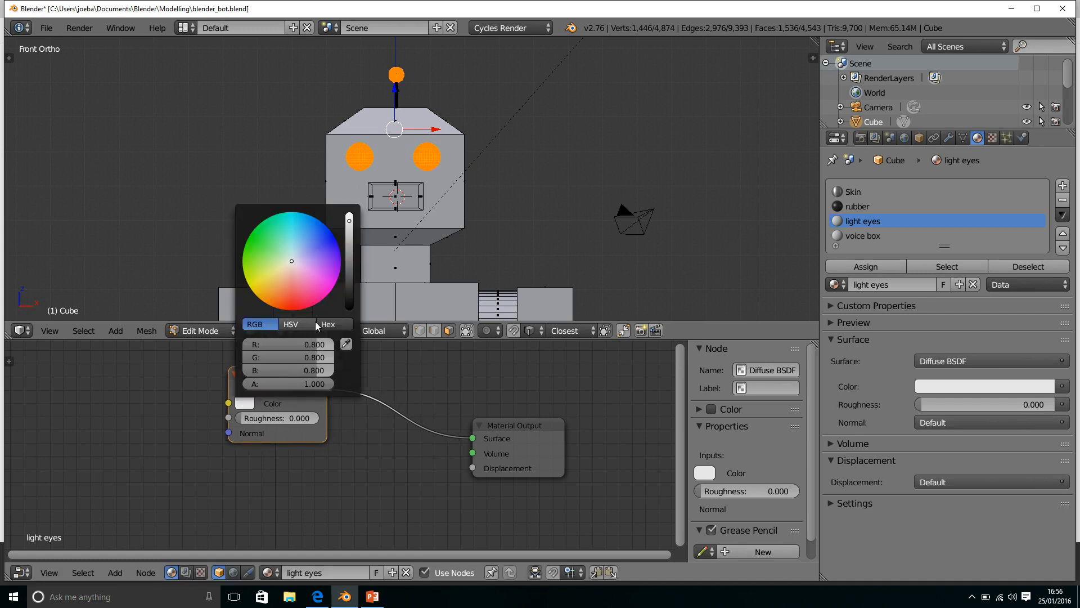
drag(349, 221, 349, 290)
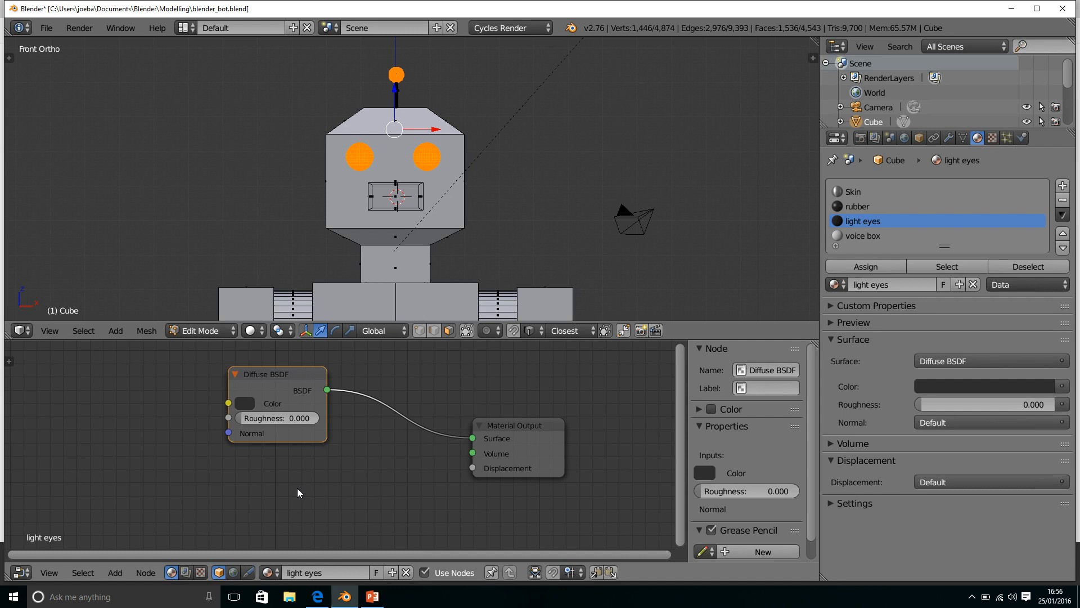
Add an Emission shader below the Diffuse BSDF node and give it an orange-red colour.
key(shift+a)
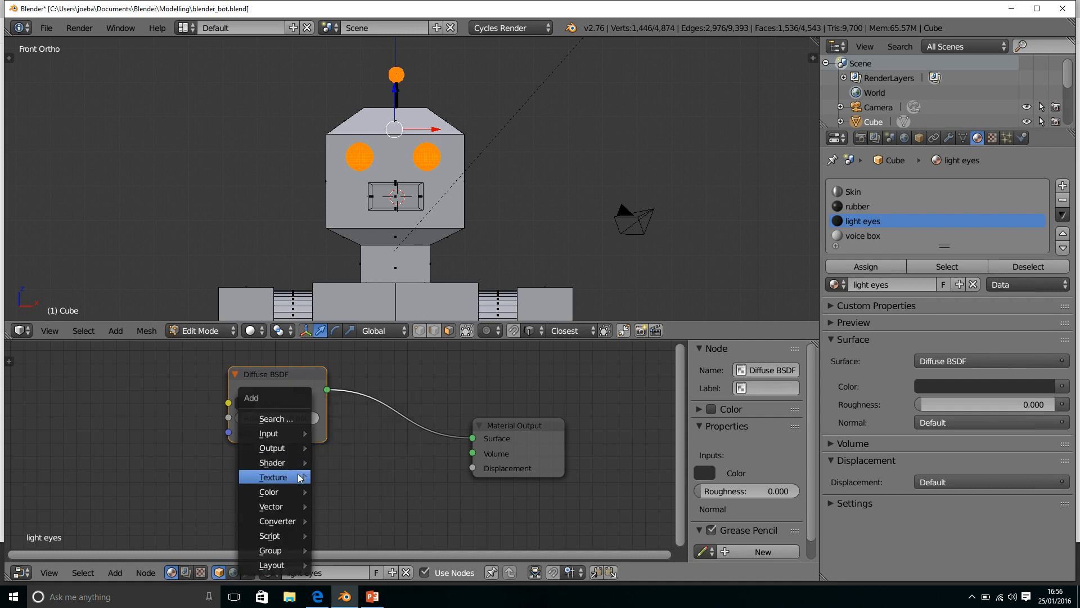
mouse_move(291, 464)
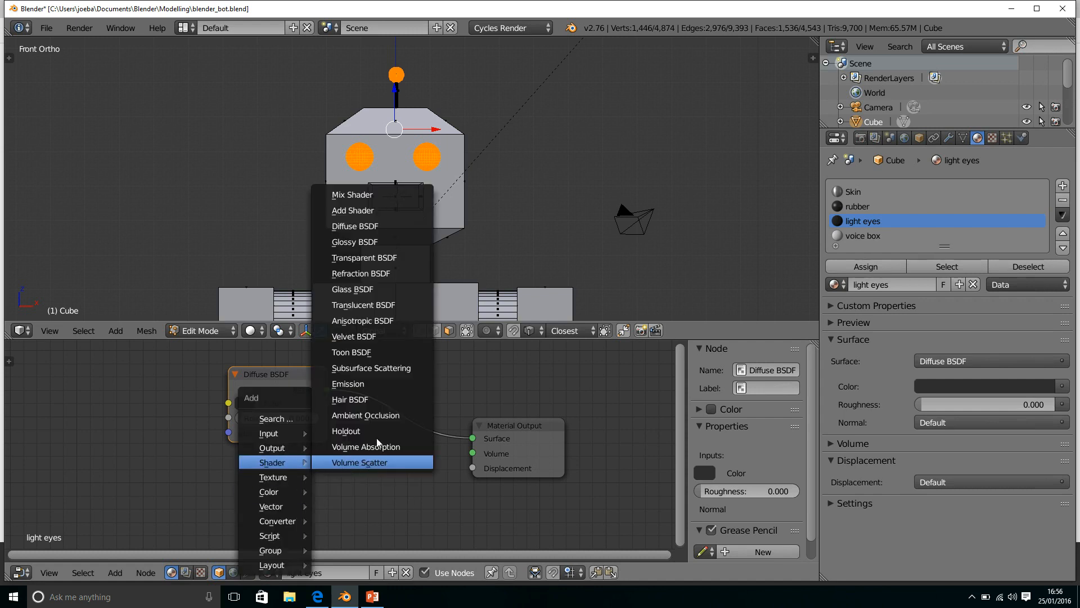
click(382, 385)
click(251, 525)
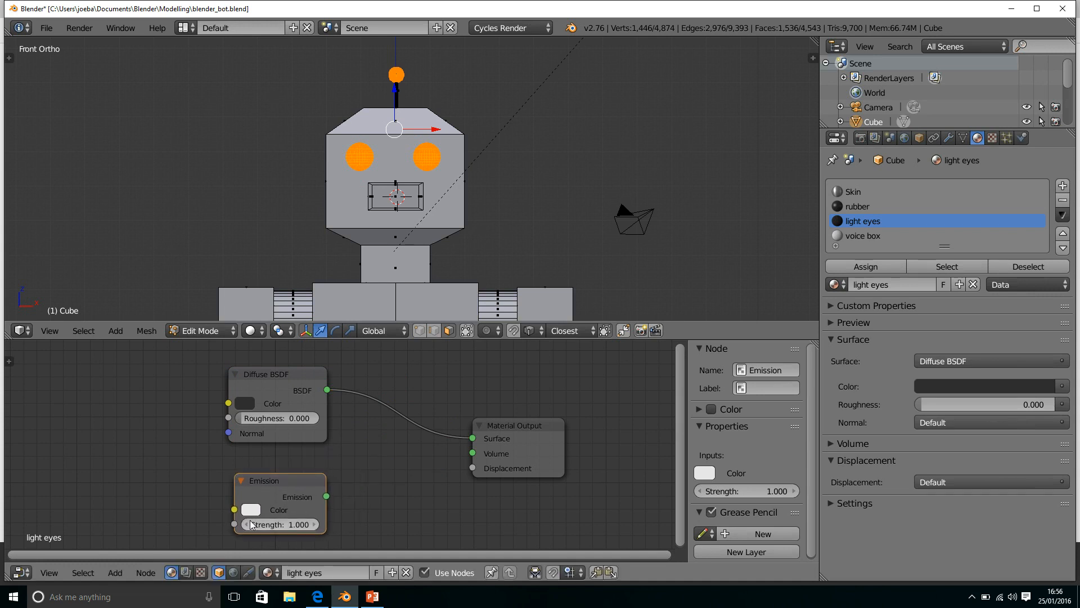
click(251, 509)
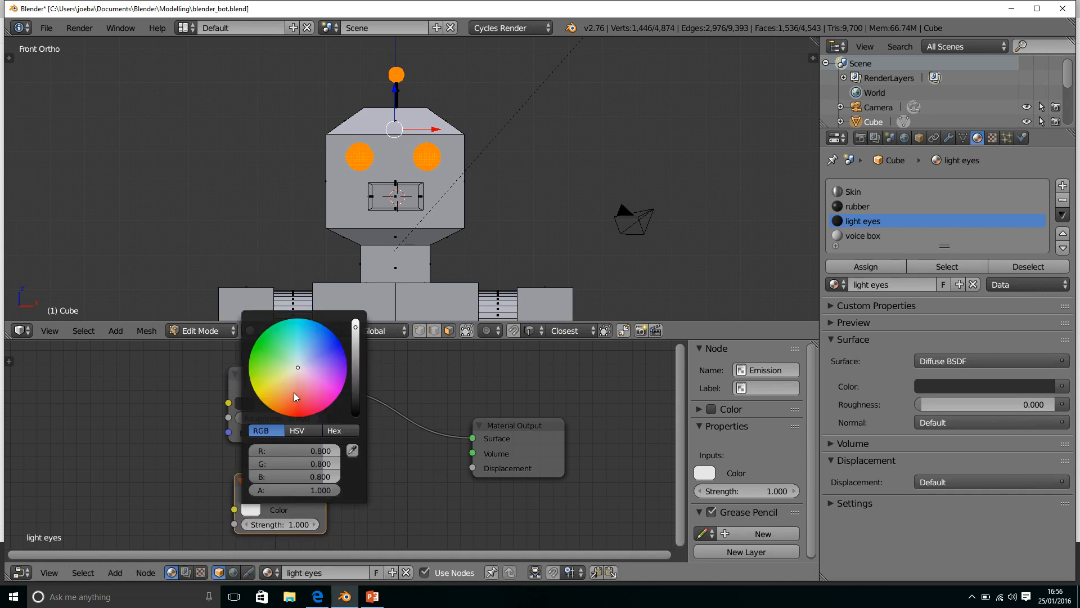
drag(293, 393, 292, 400)
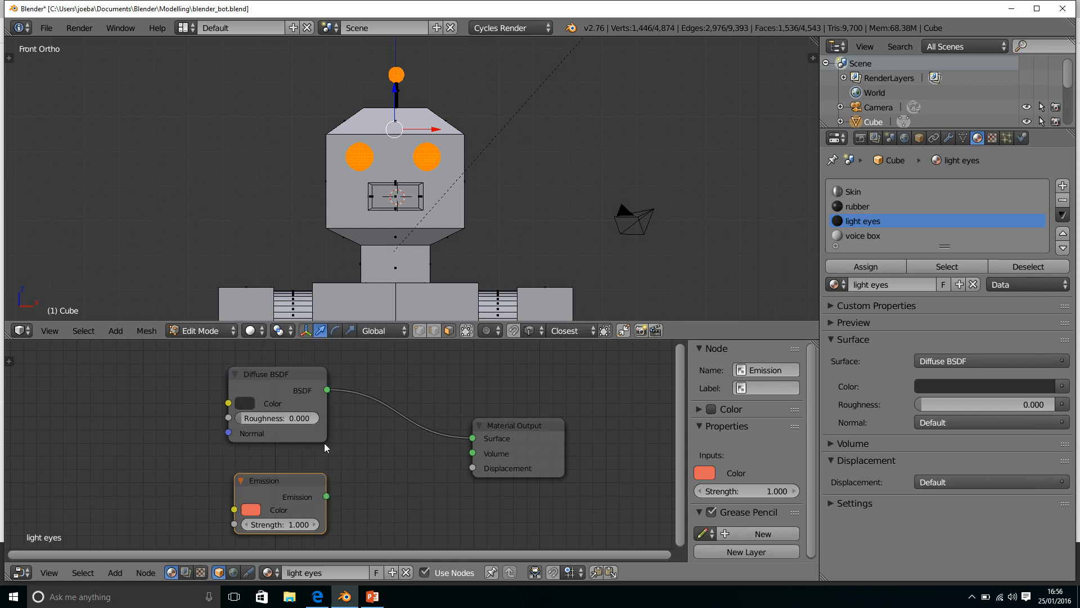
drag(282, 476, 264, 475)
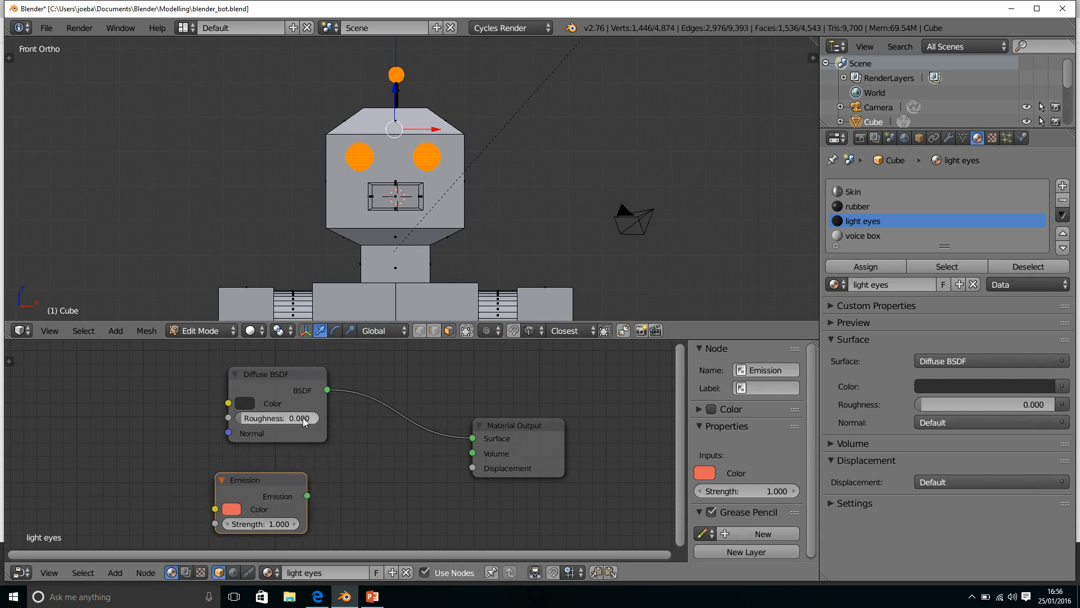
Insert a Mix Shader between Diffuse BSDF and Material Output, and link Emission to its second shader input.
drag(289, 372, 278, 364)
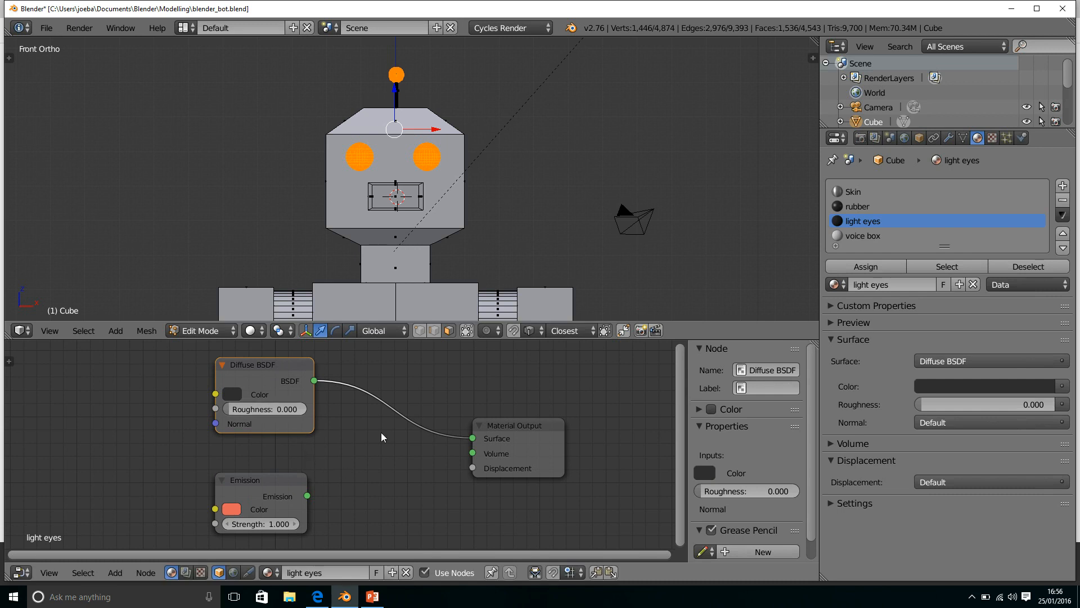
key(shift+a)
mouse_move(385, 427)
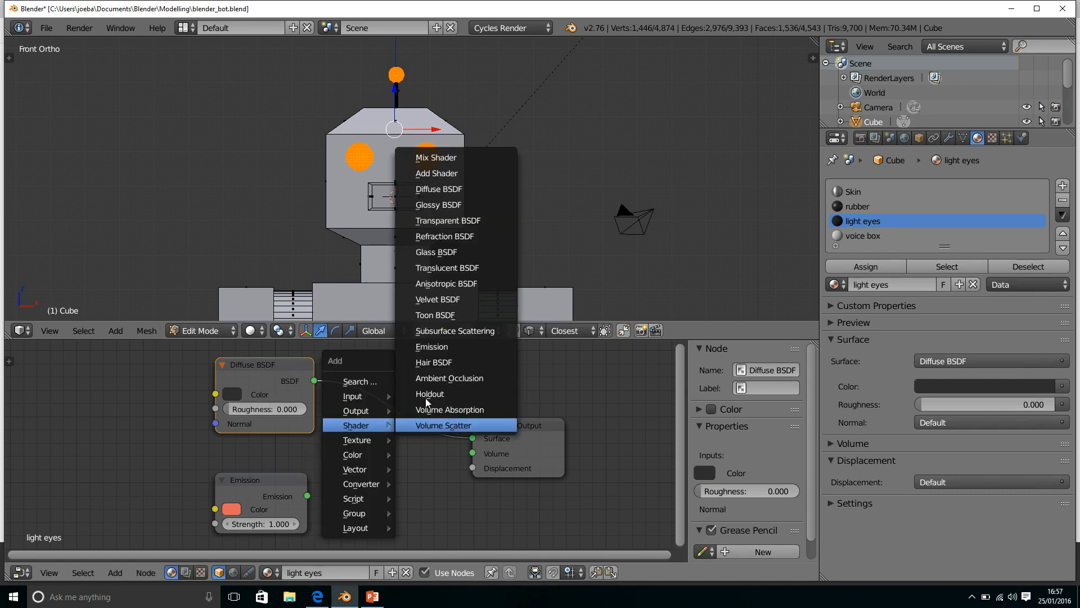
click(436, 158)
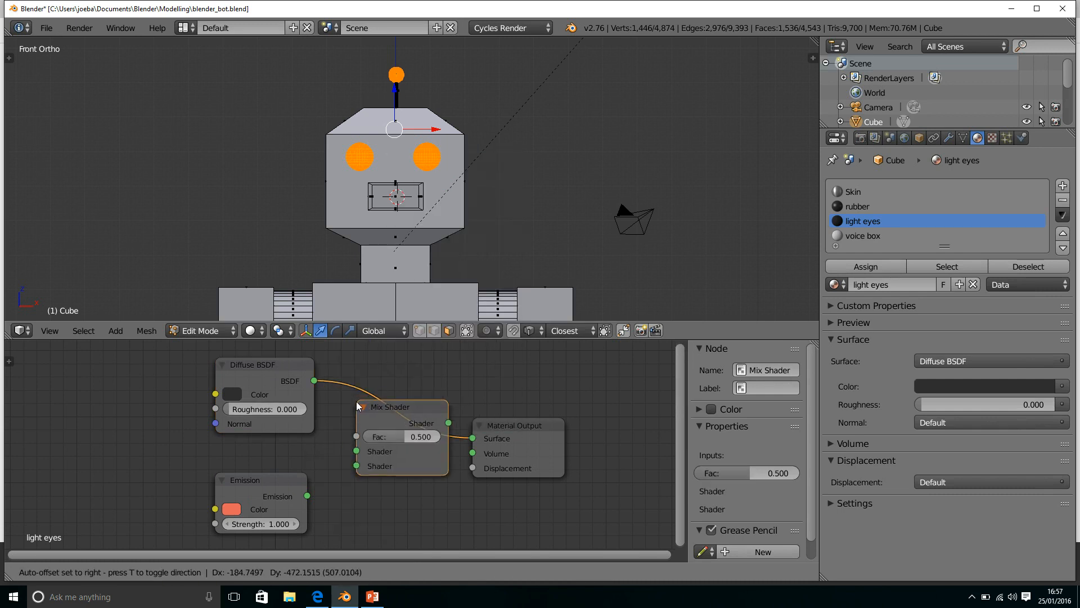
click(366, 401)
drag(306, 496, 366, 464)
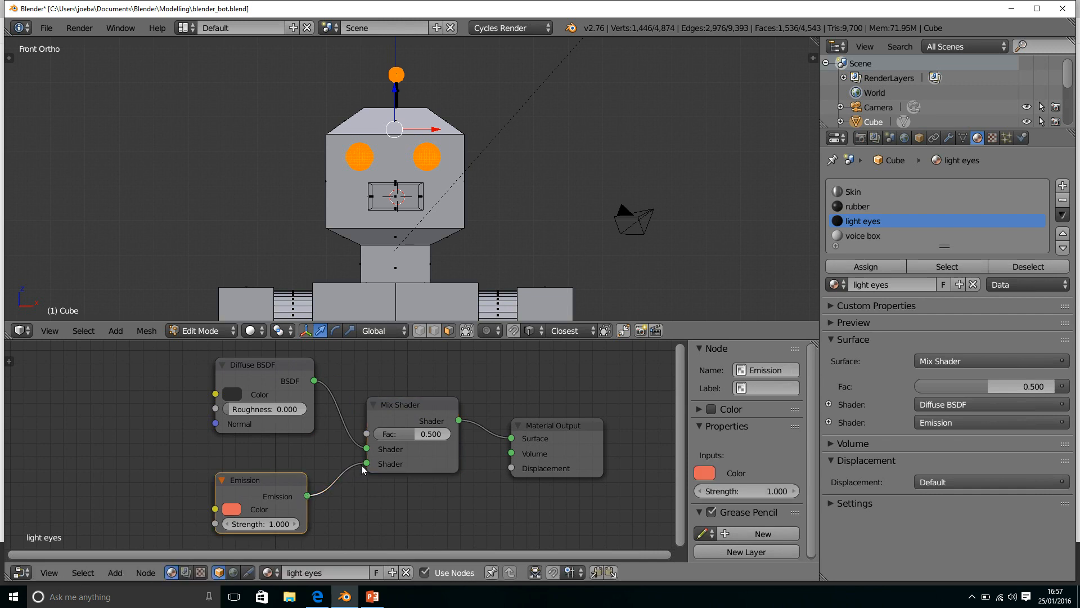
Preview the robot's head in Rendered viewport shading, and return to Solid shading.
click(256, 331)
click(316, 236)
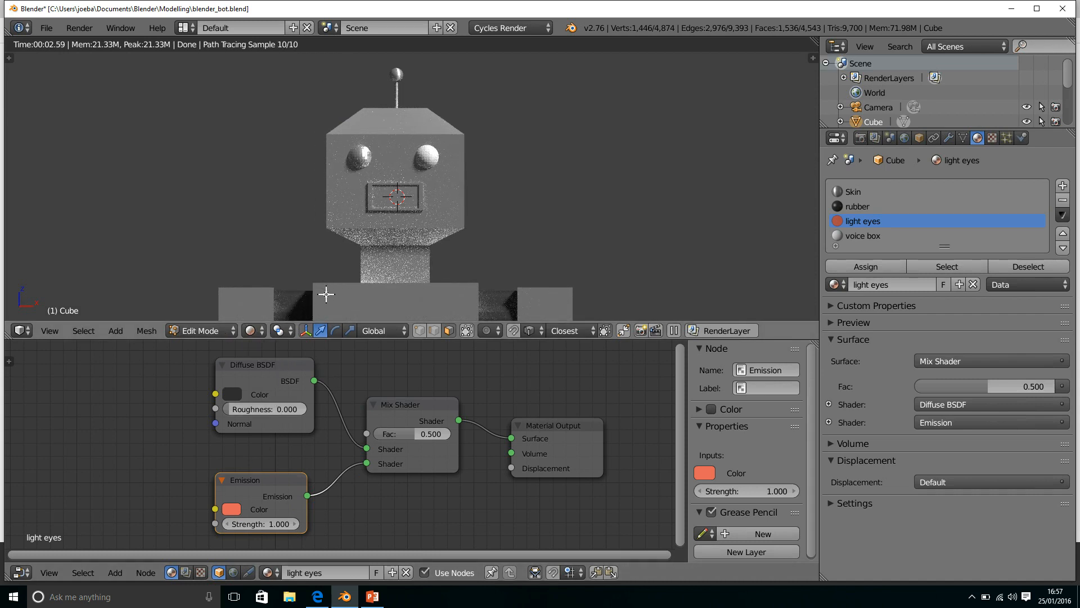
click(251, 331)
click(293, 283)
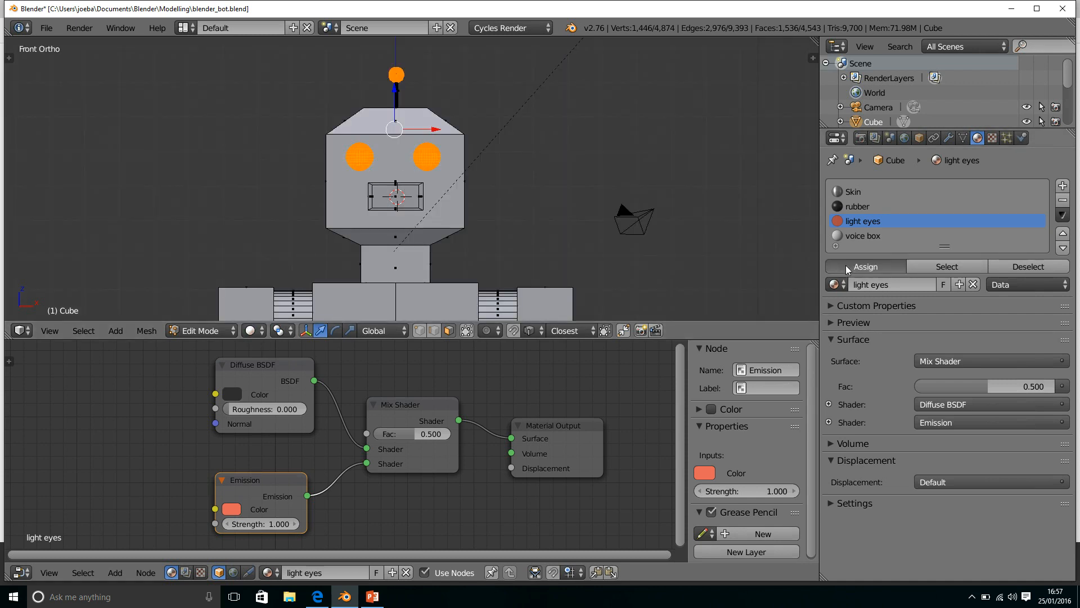
Assign the light eyes material to the selected eyes and antenna ball, and inspect the head in Rendered shading before returning to Solid.
click(249, 331)
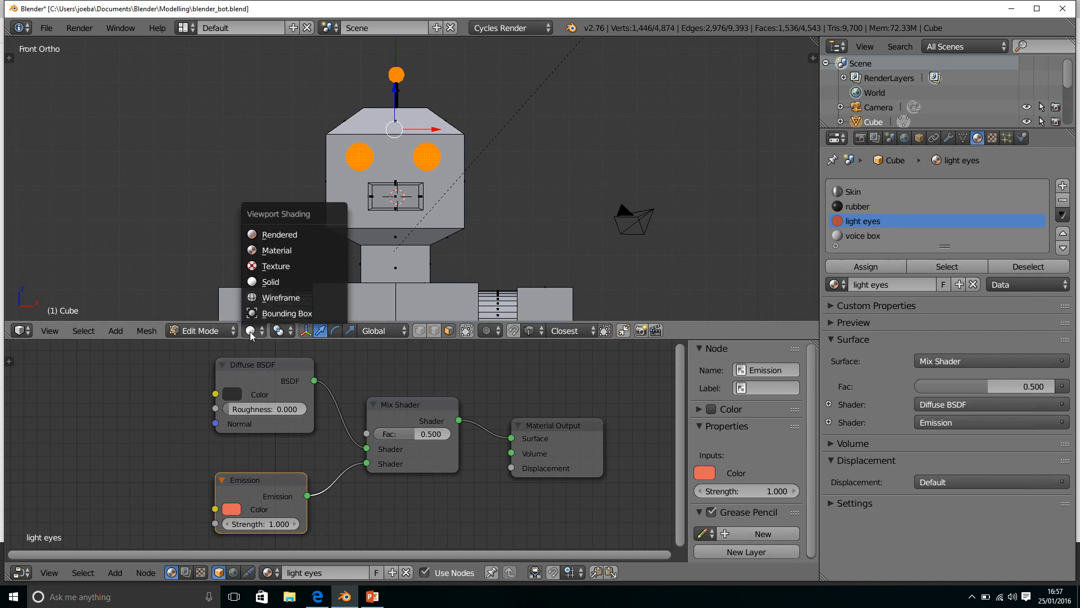
click(300, 237)
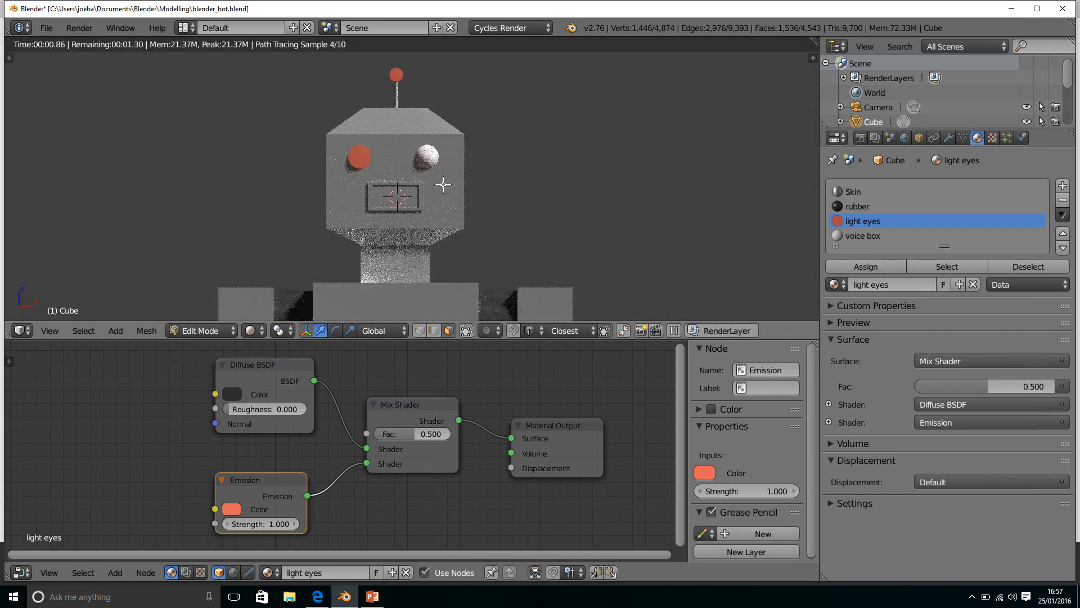
middle_drag(272, 191, 483, 184)
scroll(558, 159, up, 3)
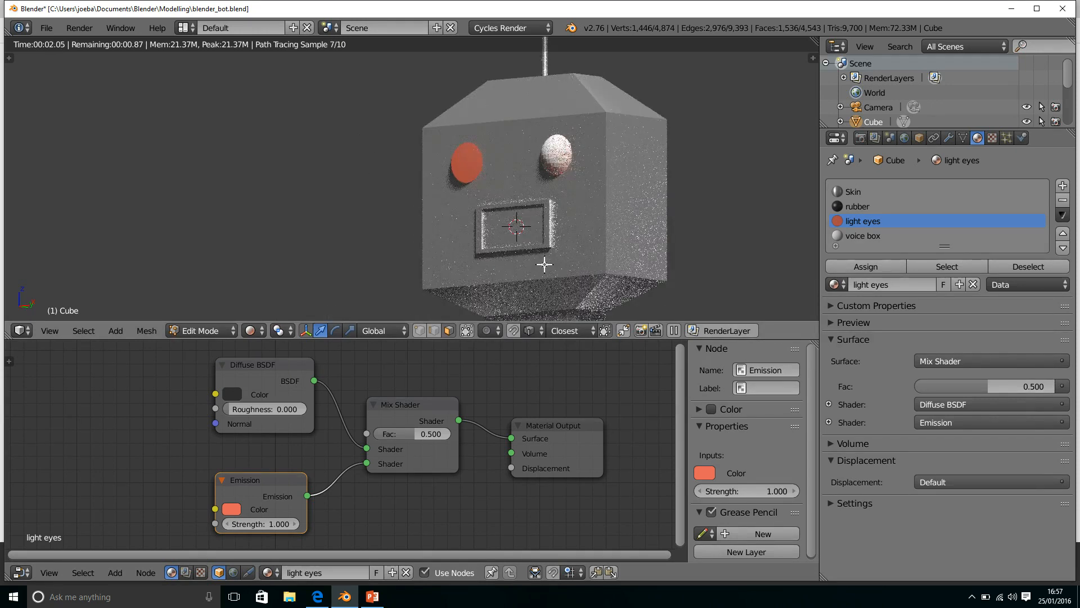
click(252, 330)
click(277, 278)
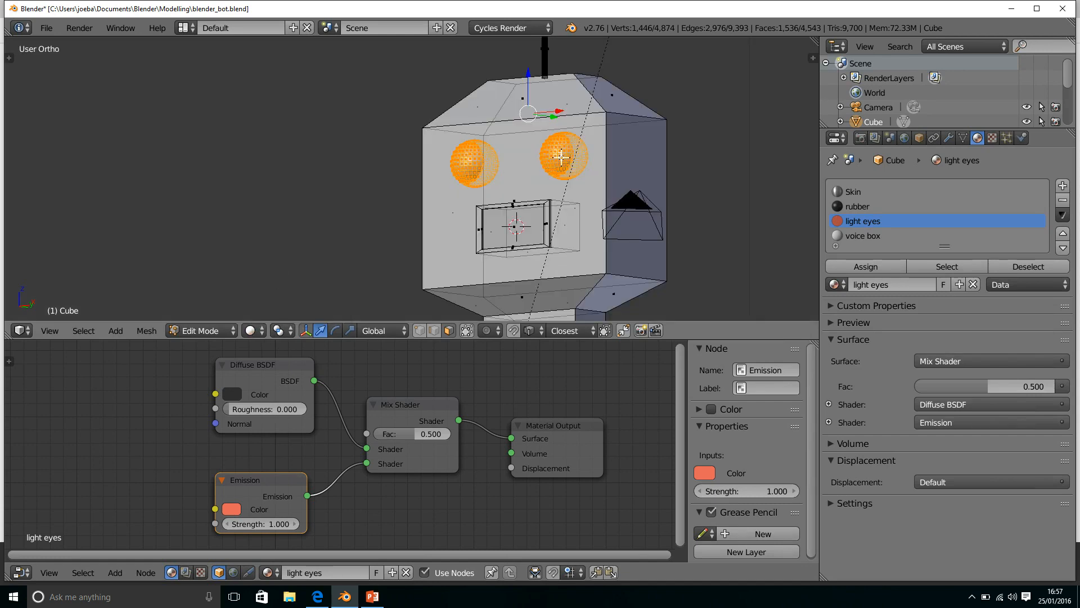
In Object Mode, move the separate sphere overlapping one eye along X clear of the head, and preview it in Rendered shading.
scroll(563, 177, down, 5)
scroll(566, 178, up, 5)
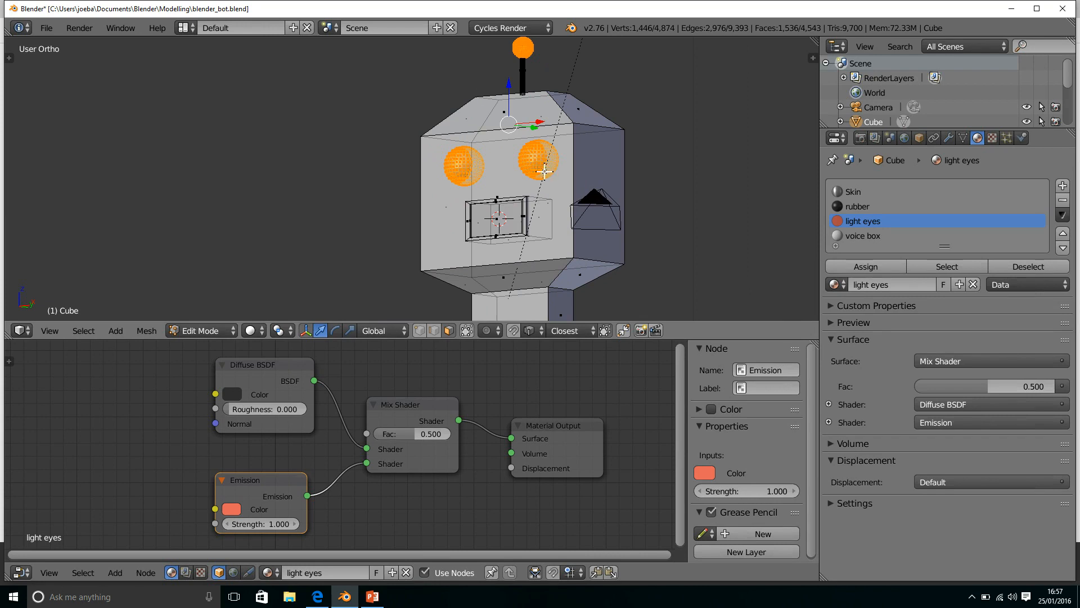
key(Tab)
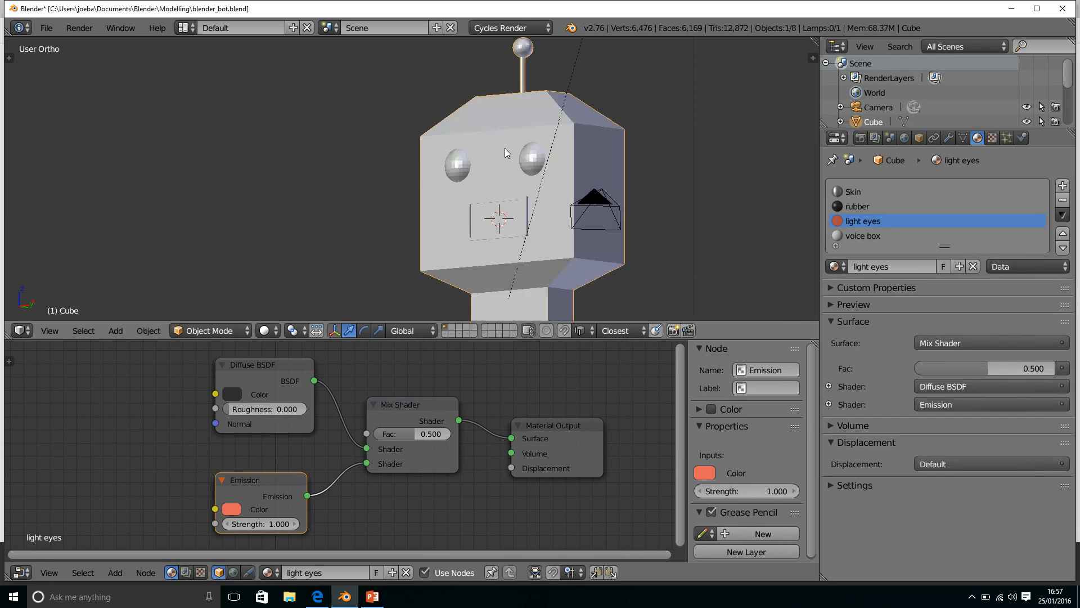
right_click(531, 155)
key(g)
key(x)
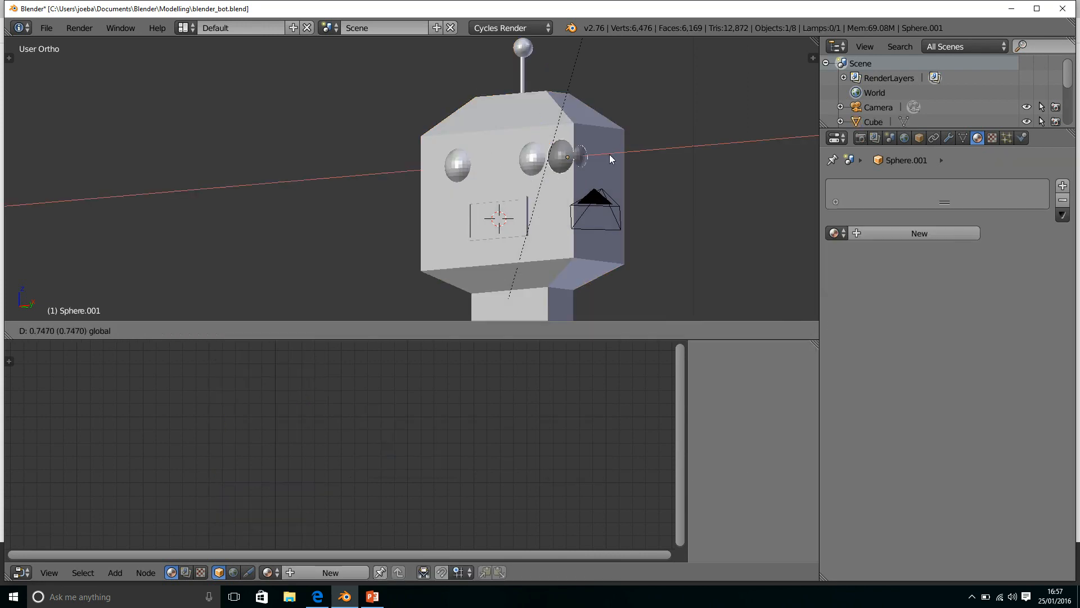
click(766, 152)
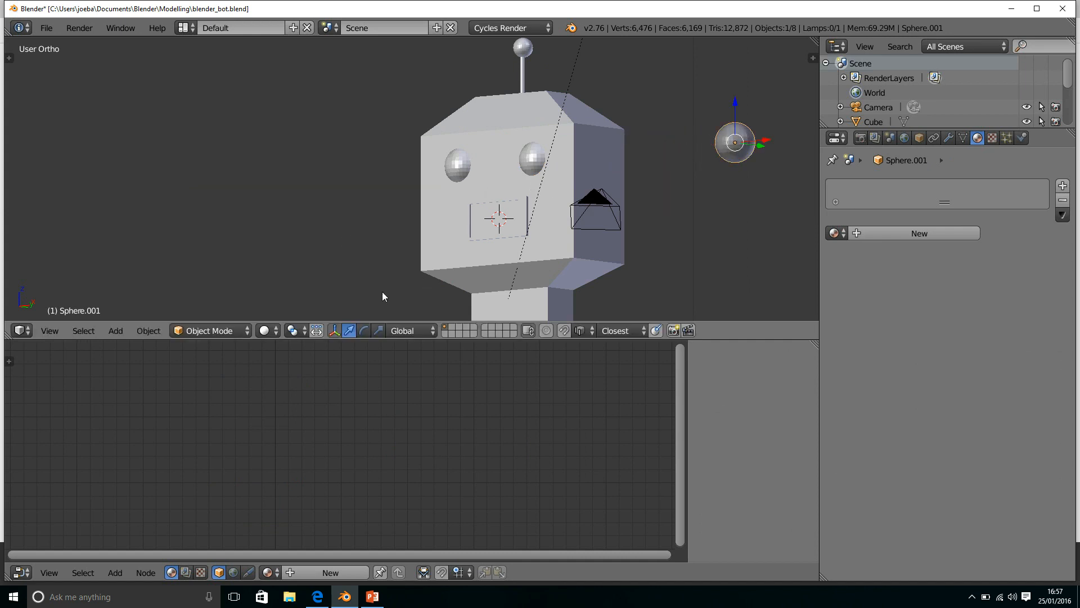
click(264, 330)
click(296, 237)
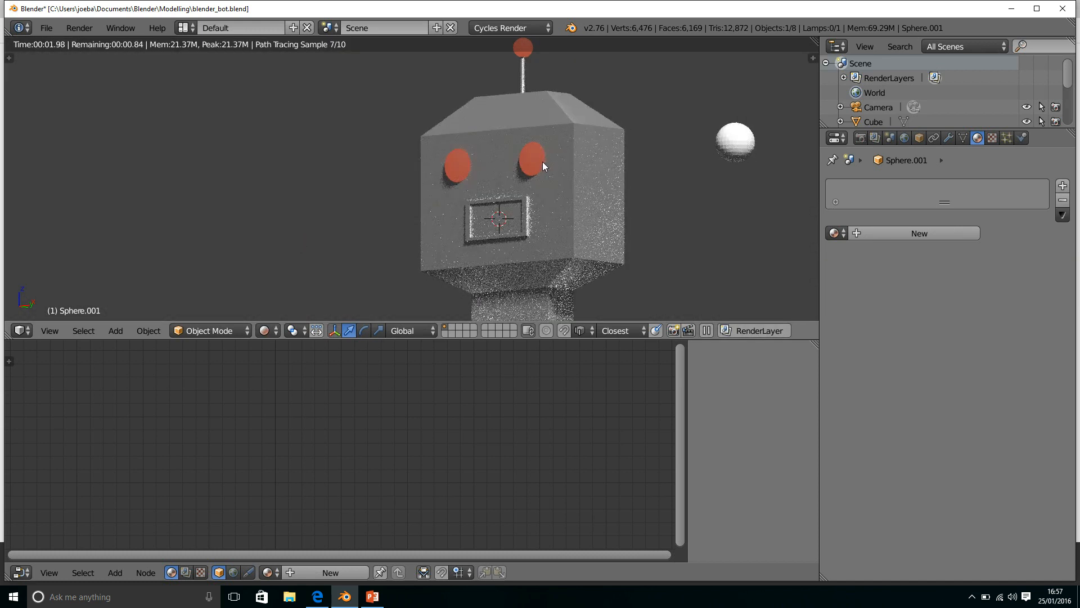
Select the robot body and reduce the Mix Shader factor of its light eyes material to about 0.096.
middle_drag(521, 198, 573, 169)
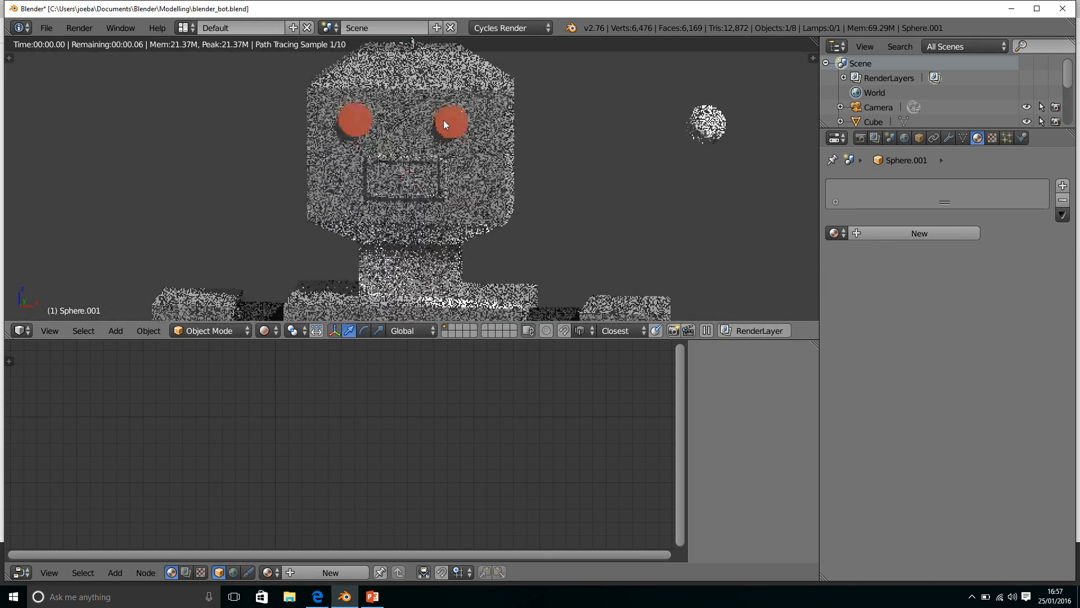
right_click(442, 120)
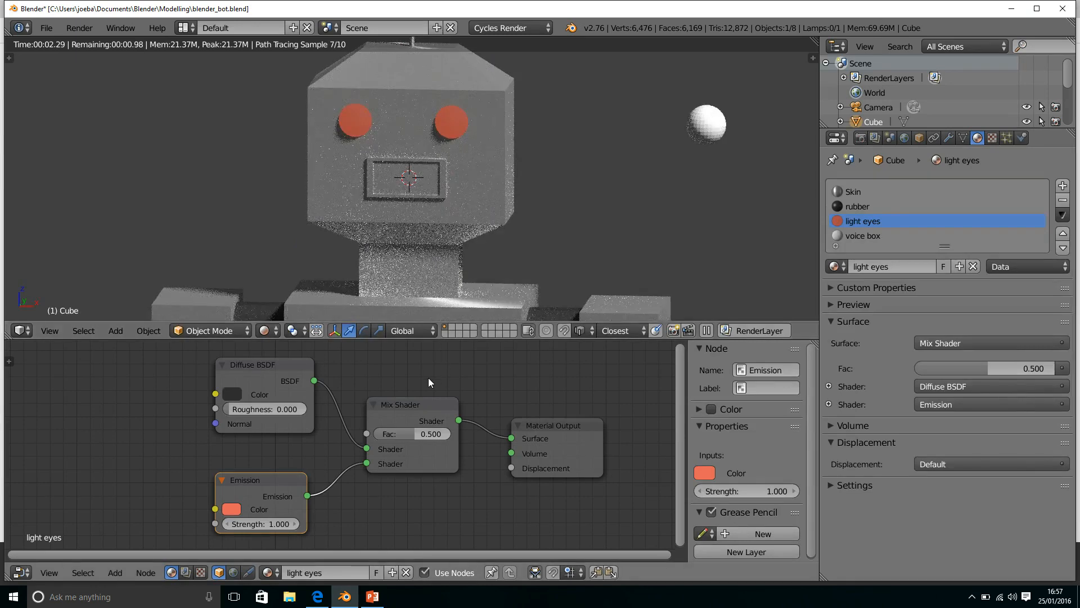
drag(412, 431, 382, 432)
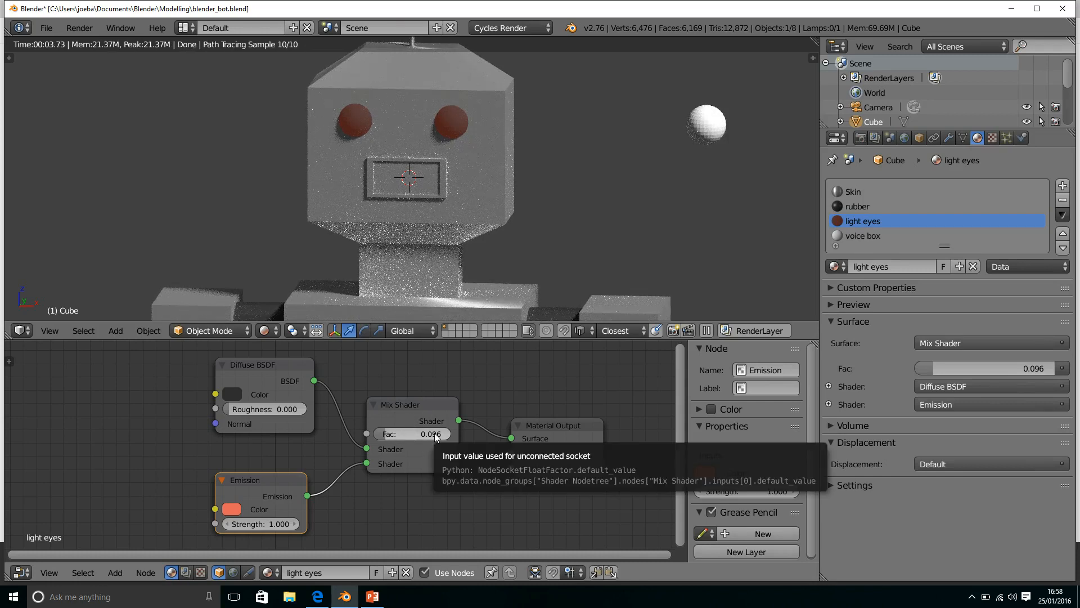
Set the Emission node's strength to 0.5 and check the dimmer eyes in the rendered view.
click(272, 521)
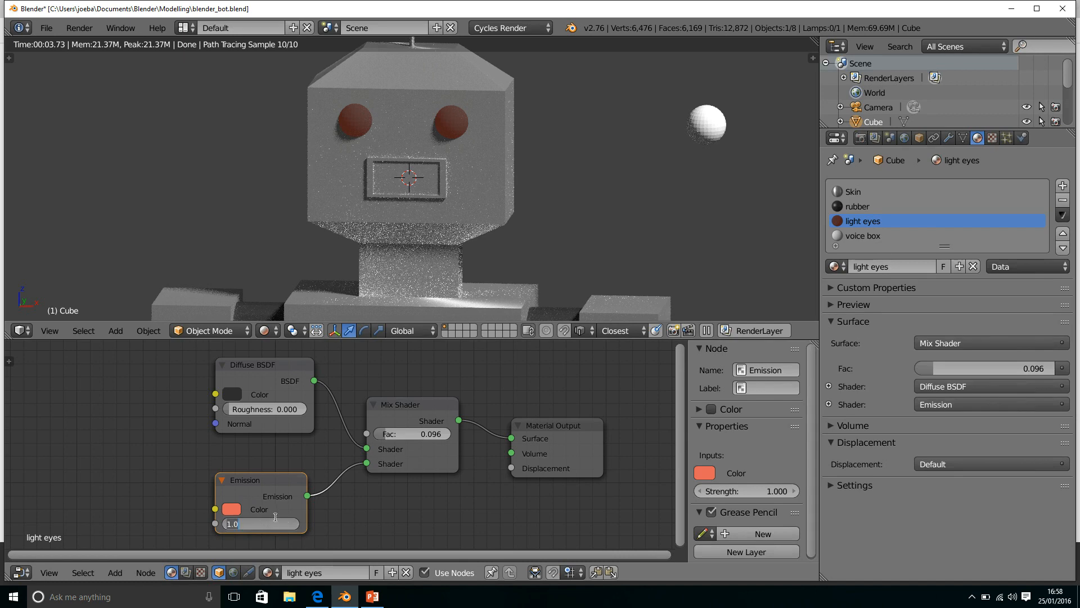
text(.5)
key(Return)
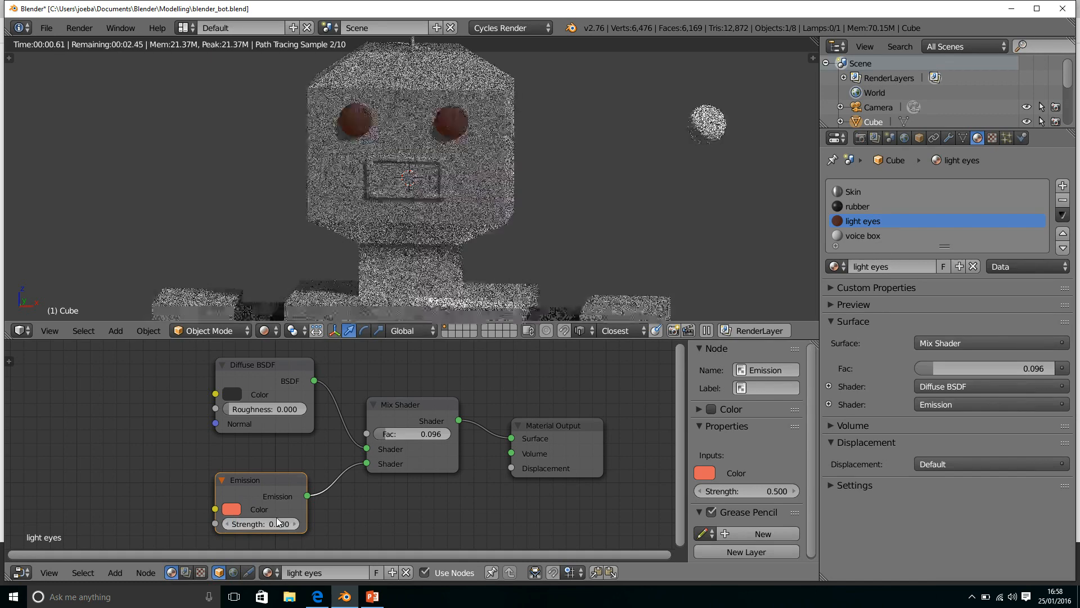
scroll(249, 331, down, 1)
scroll(468, 219, down, 4)
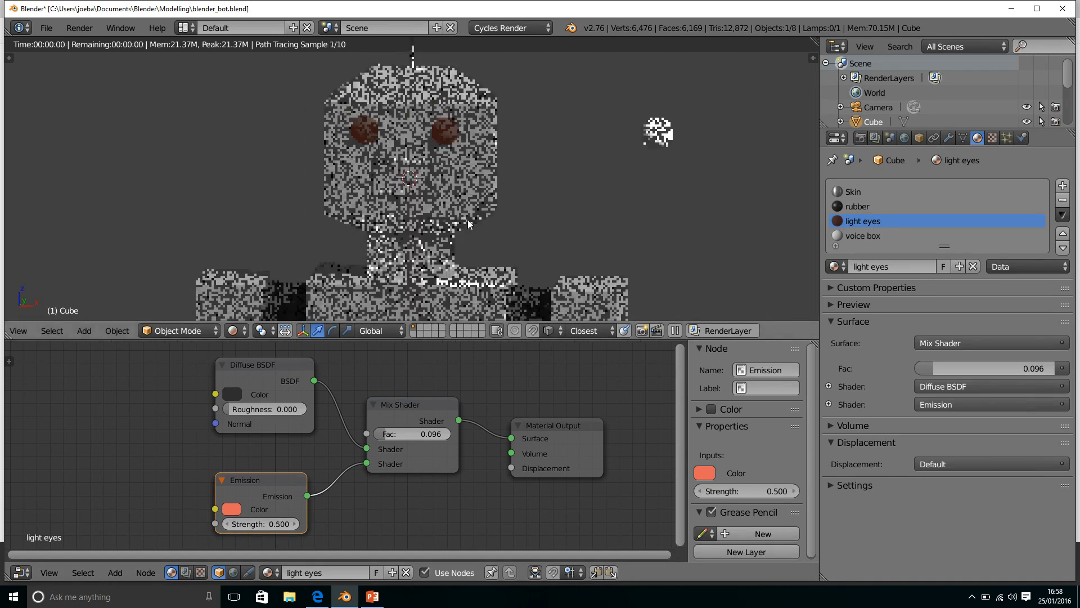